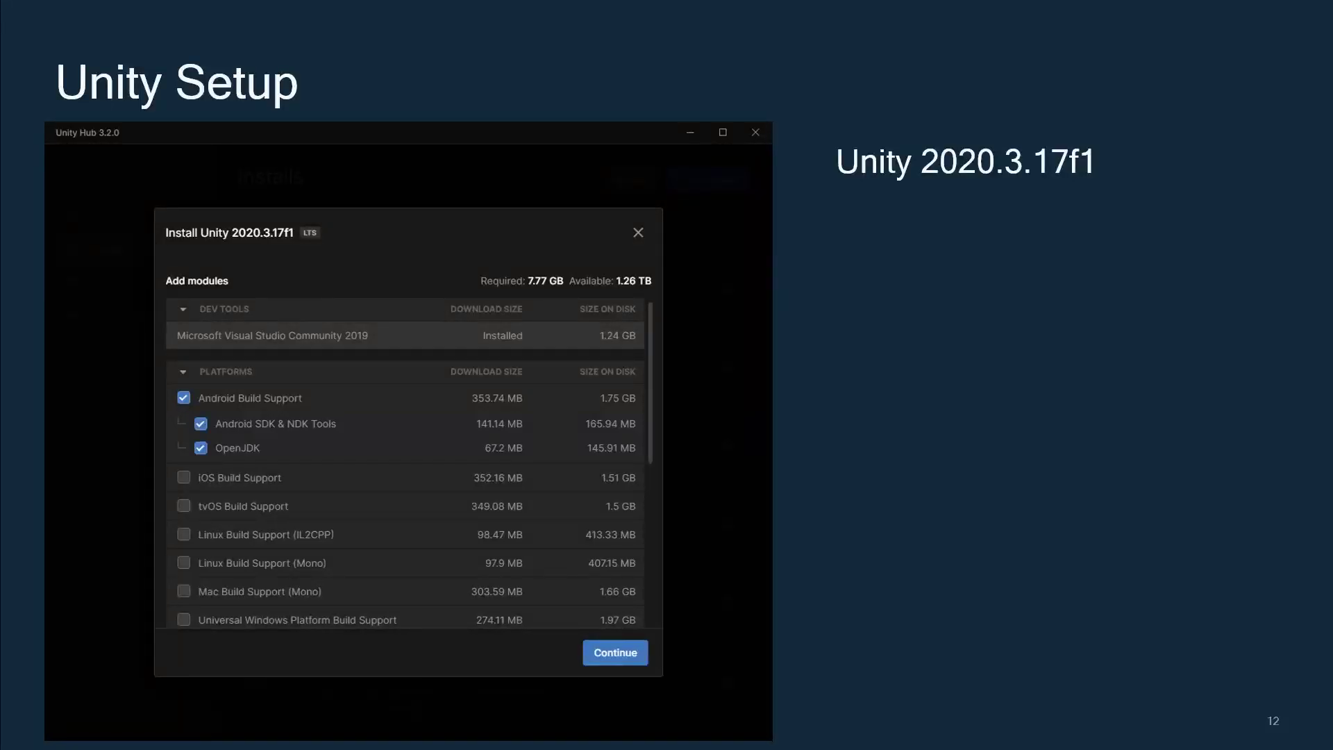
Step: Advance the slideshow, then pick the 3D Sample Scene (URP) template for a new Unity Hub project
key(Right)
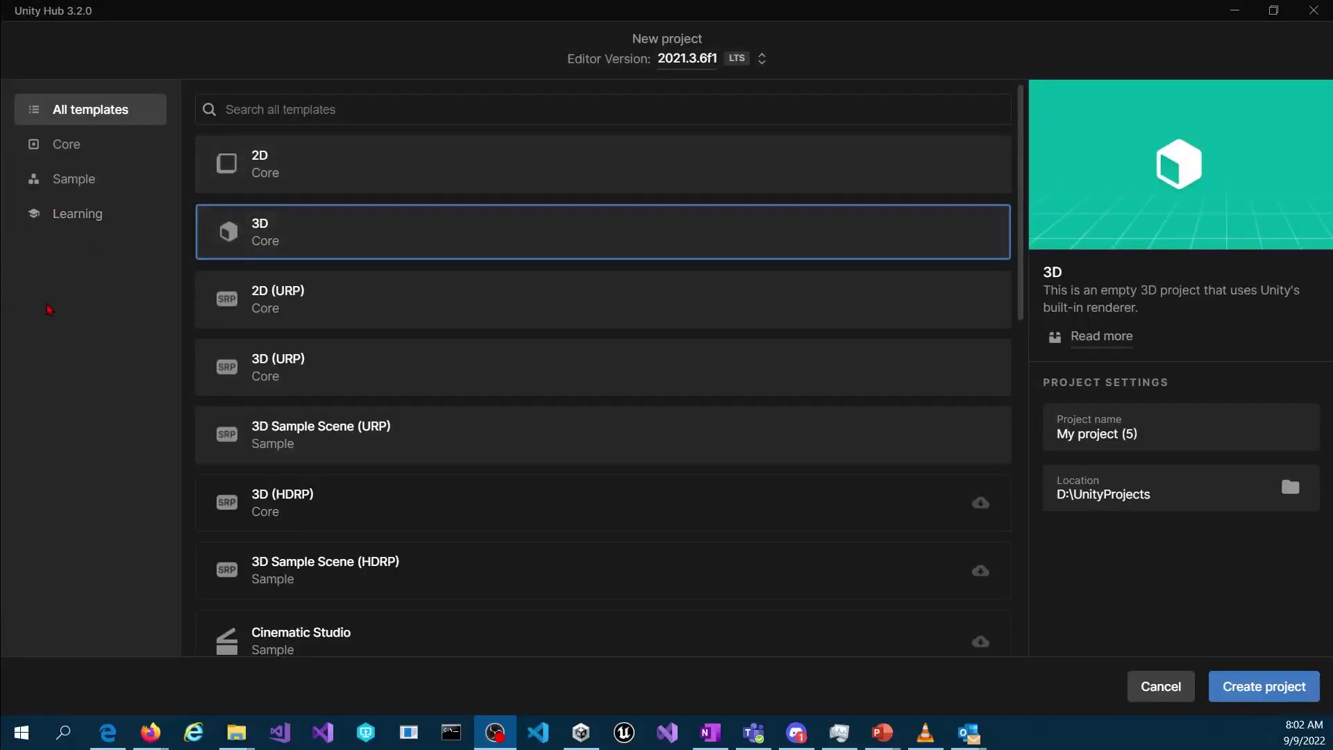
click(477, 427)
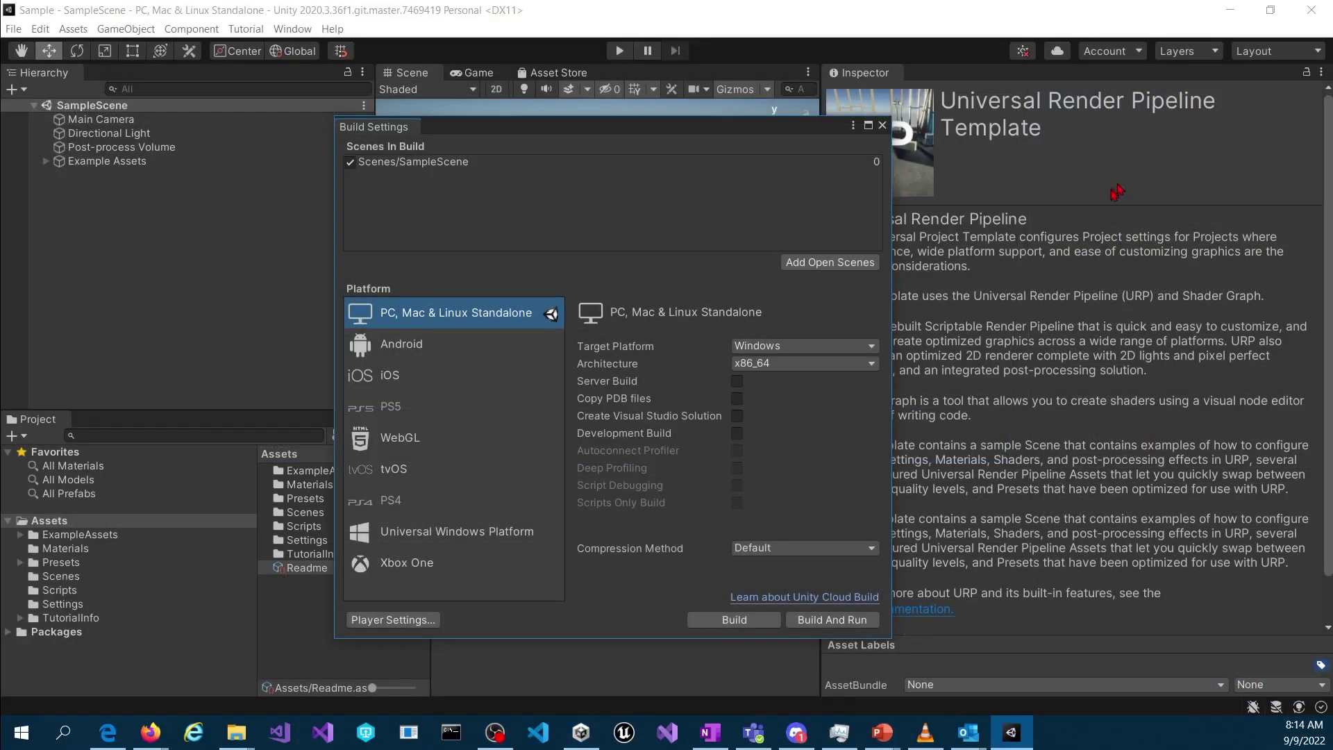
Step: Make Android the active build platform via Switch Platform, then close Build Settings
click(401, 354)
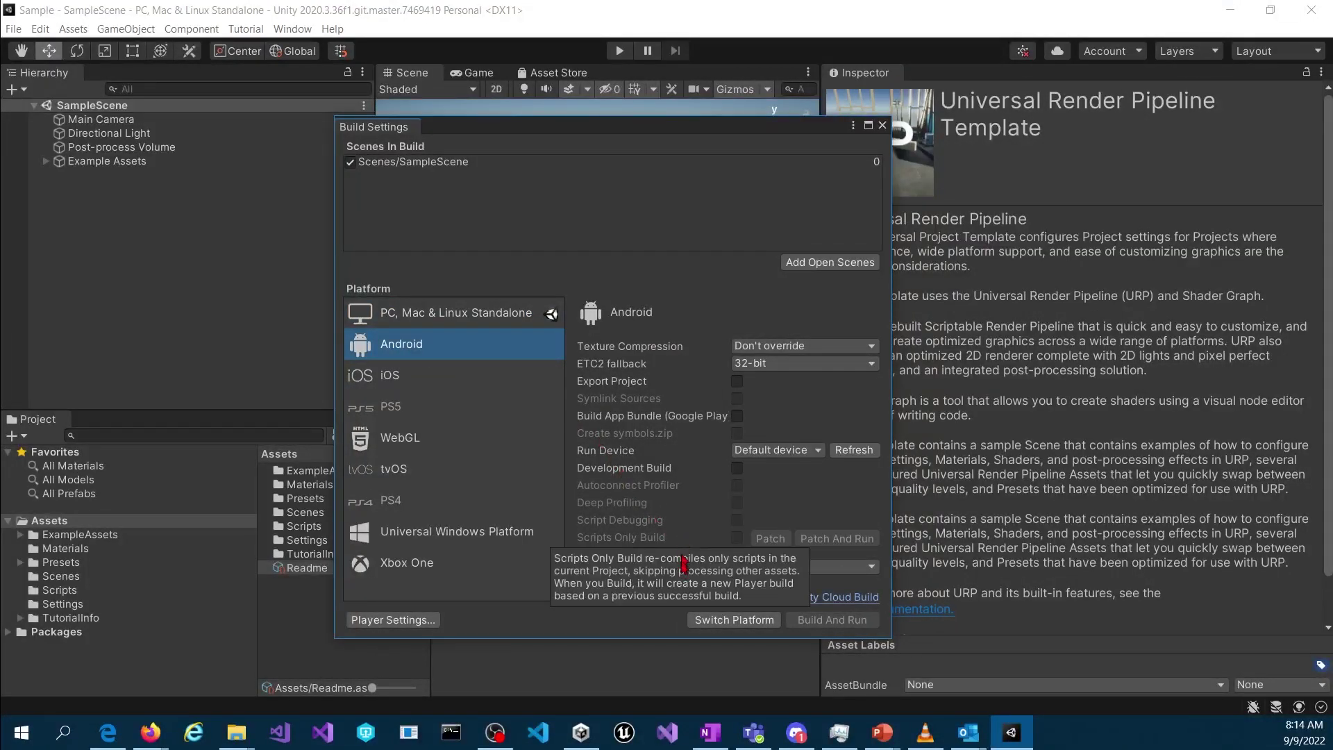
click(702, 621)
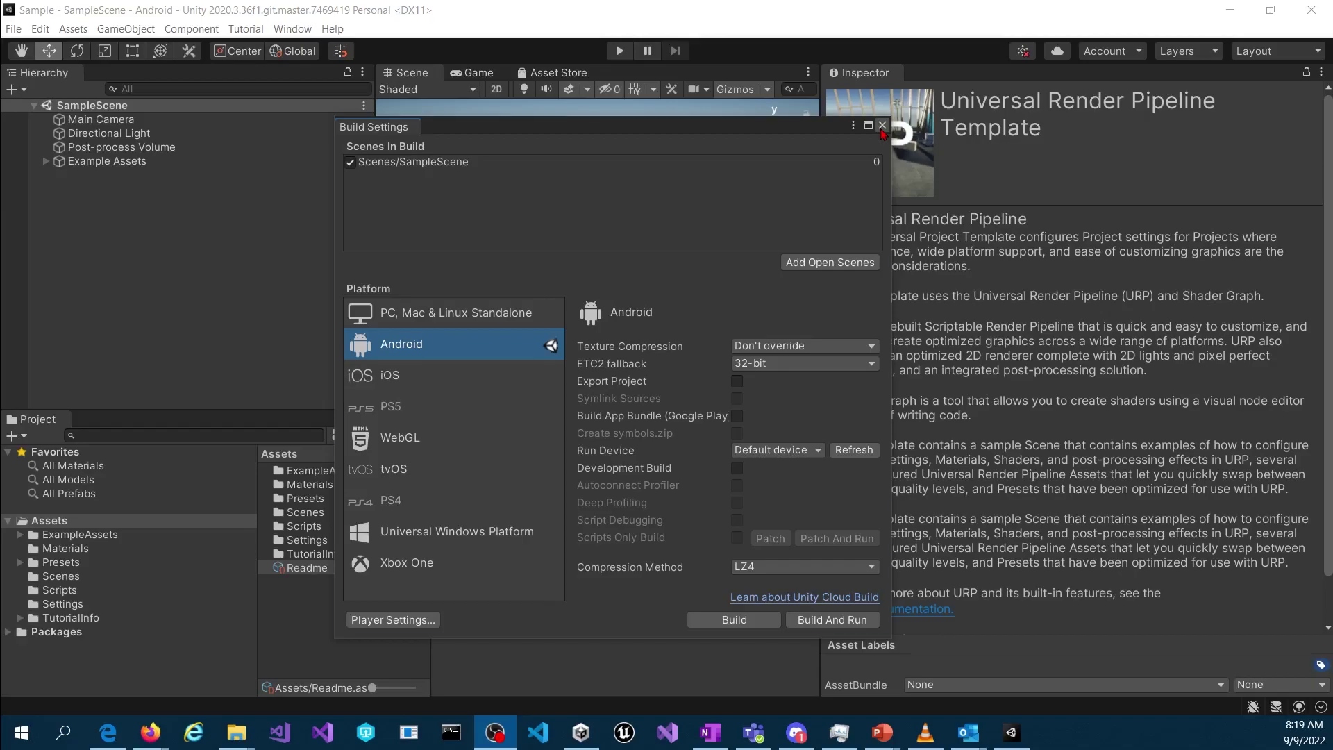
click(882, 125)
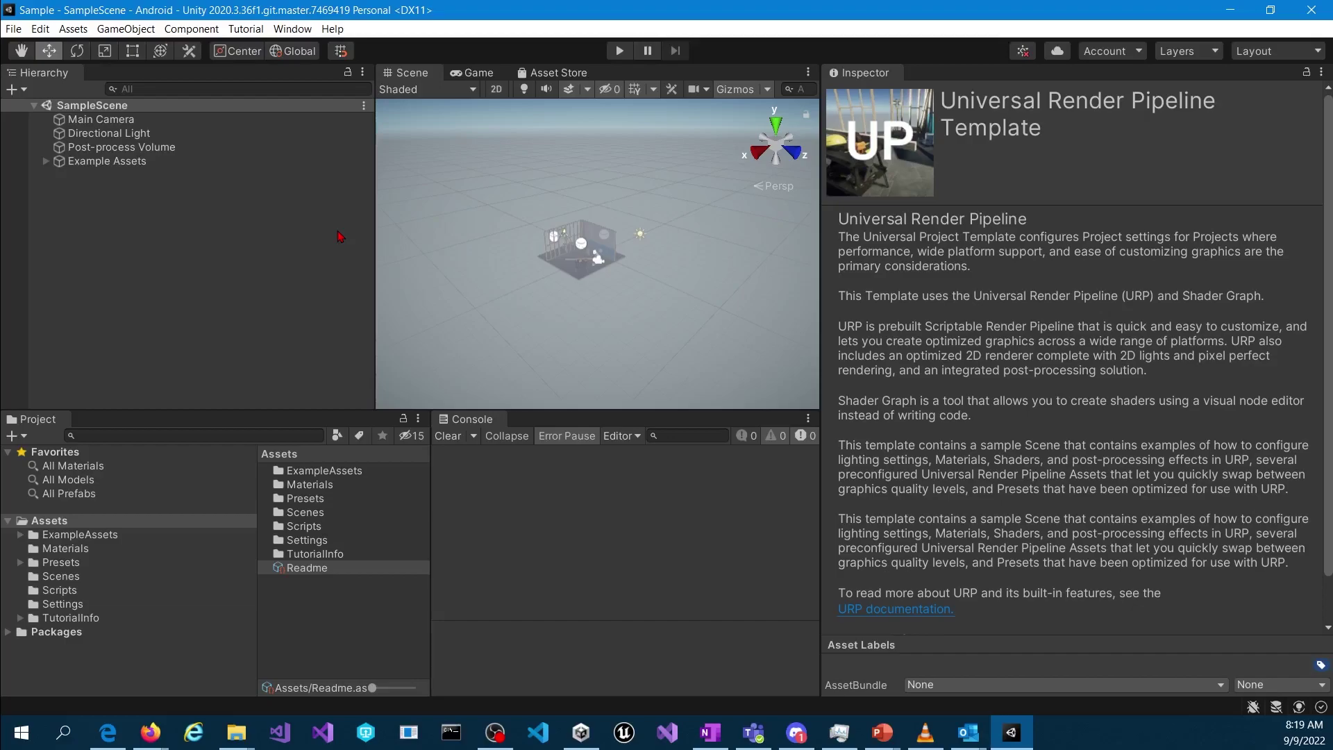
Step: In the Package Manager, choose to add a package from a tarball
click(285, 31)
click(335, 184)
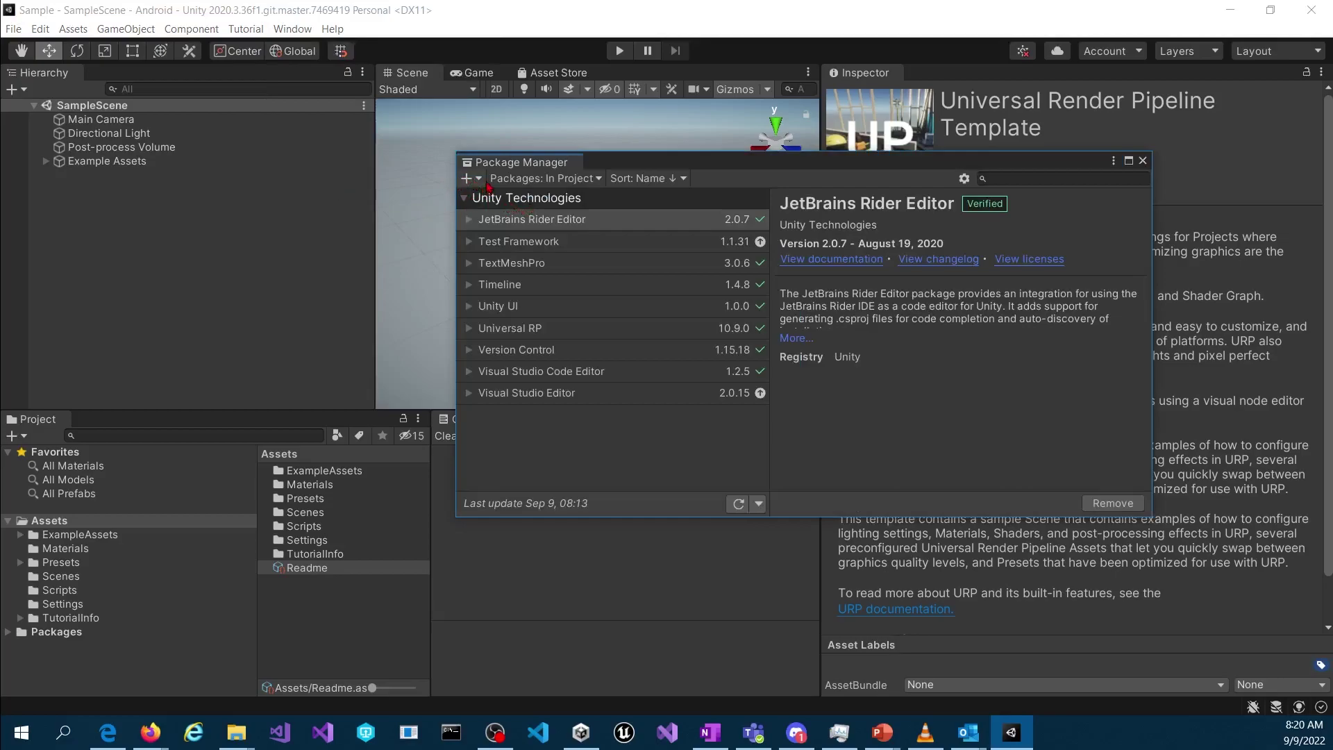
click(484, 182)
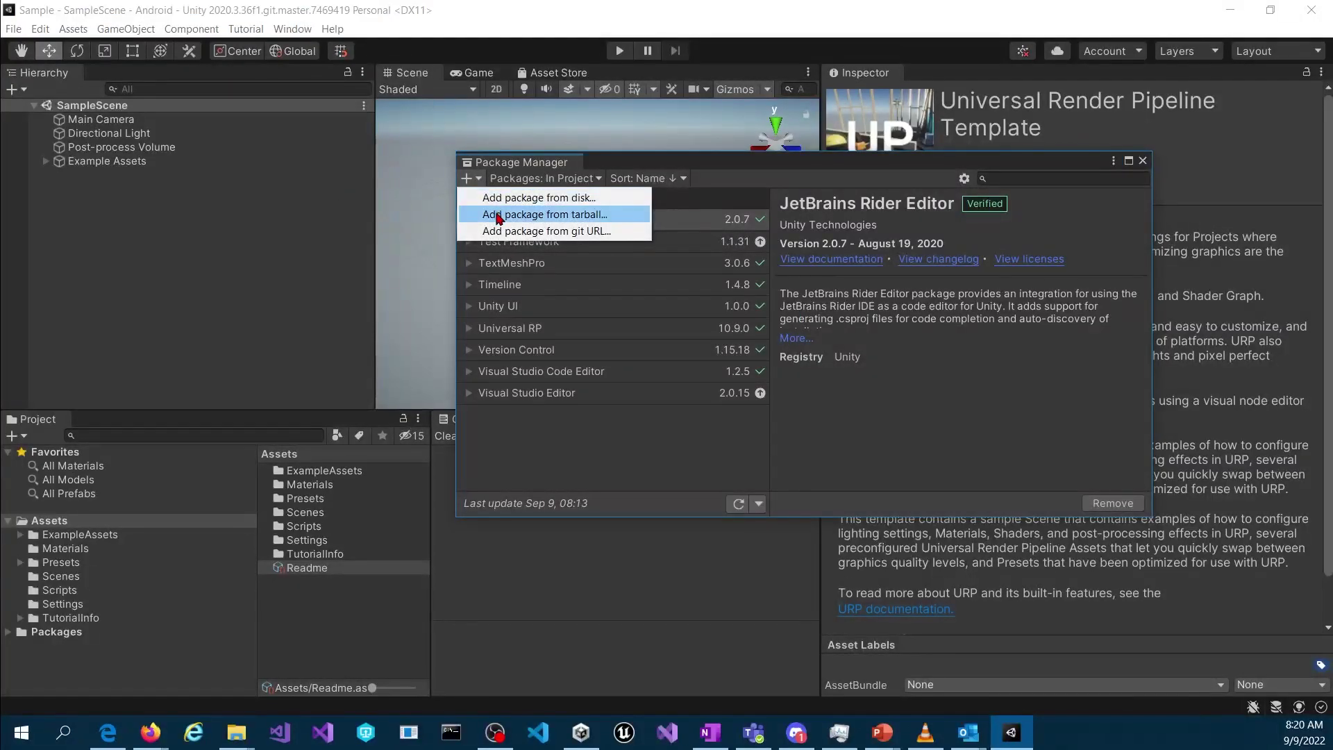
click(498, 217)
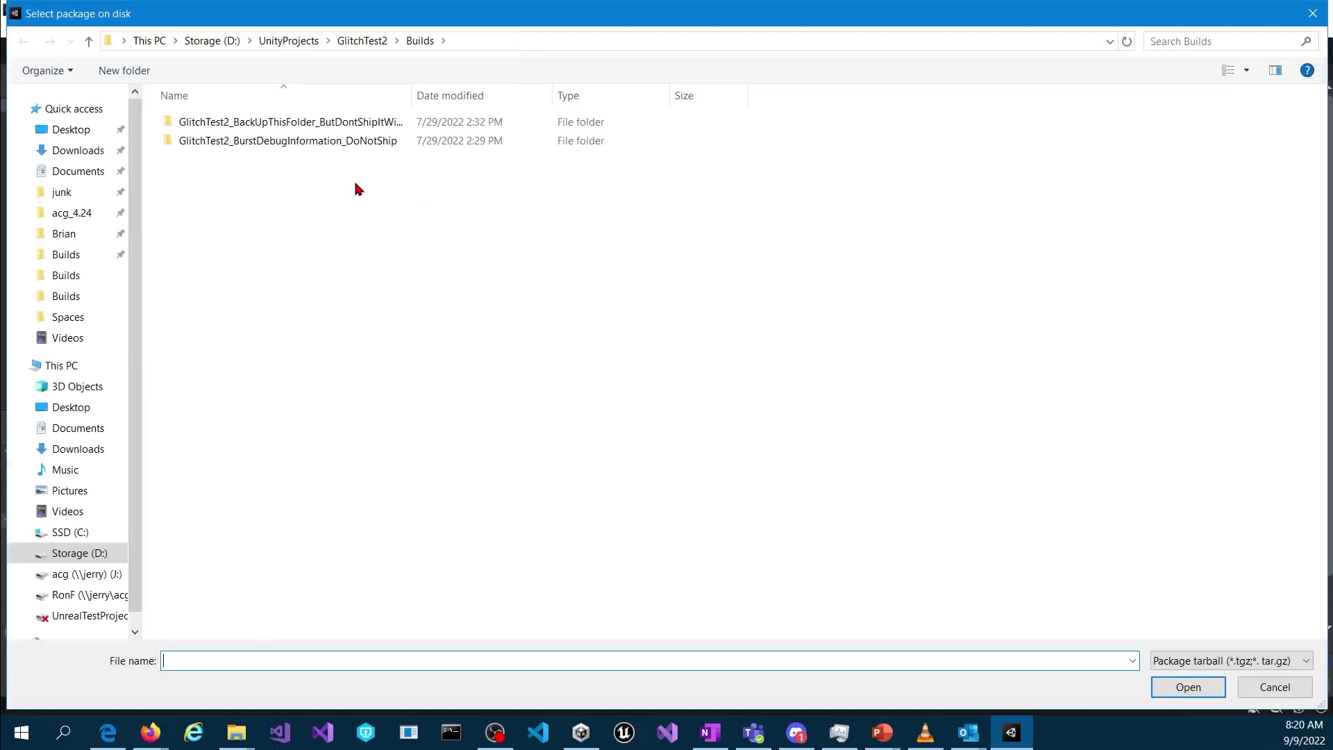
Step: Browse D:\Spaces\Unity SDK 0.6.1\Unity Package and select SnapdragonSpaces_Package_0_6_1.tgz
click(225, 41)
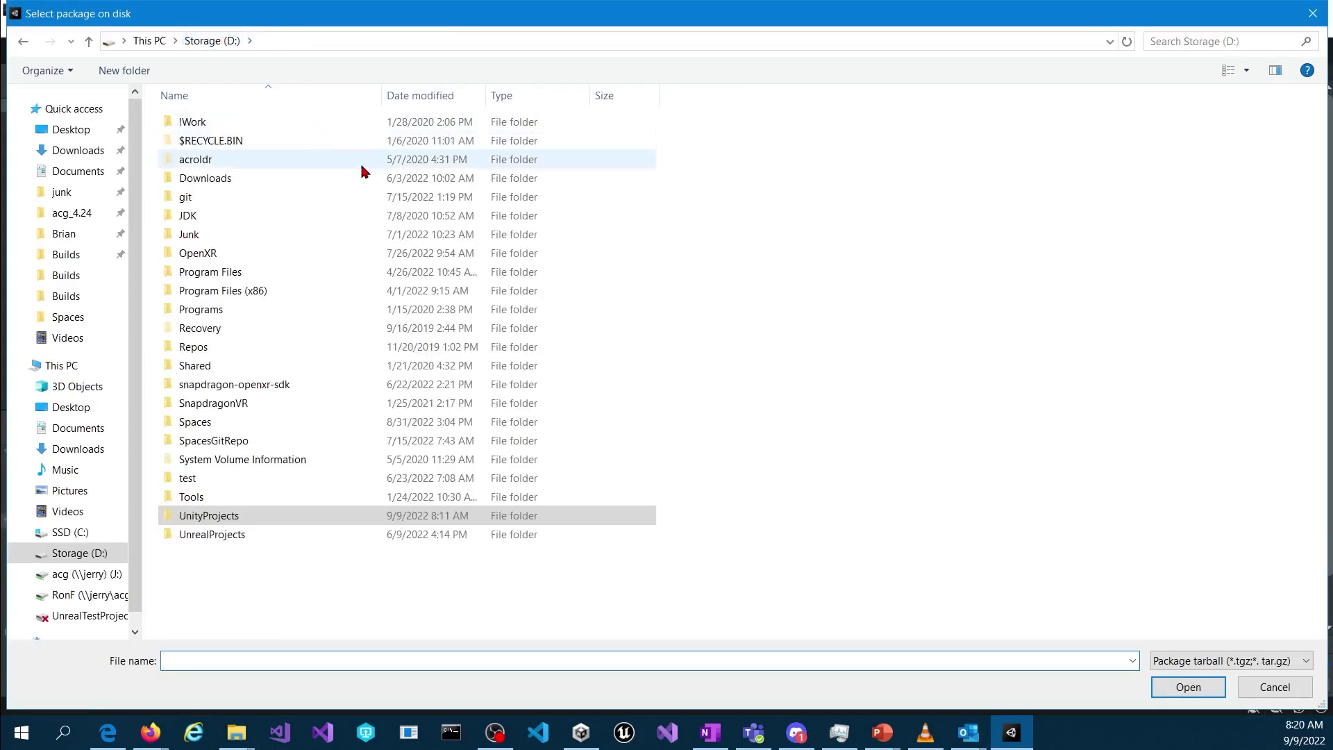
click(219, 422)
double_click(219, 423)
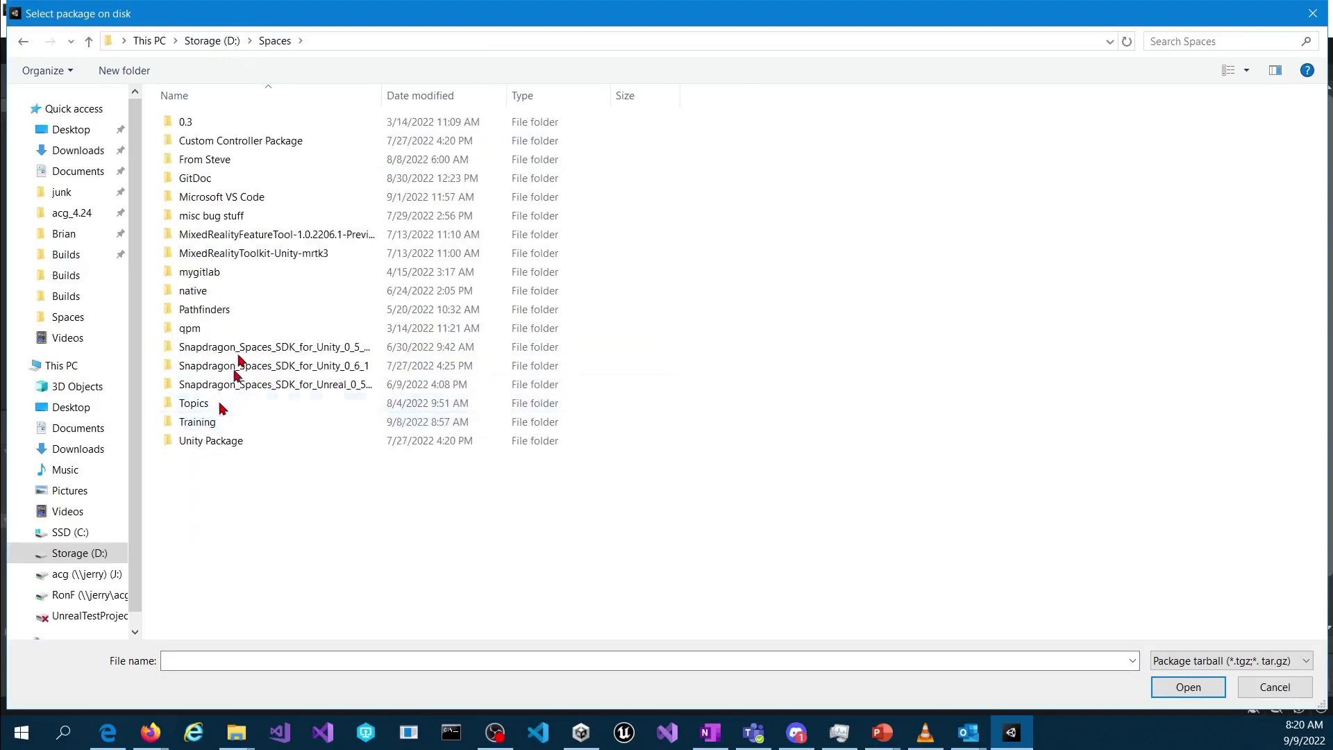
click(238, 366)
double_click(238, 366)
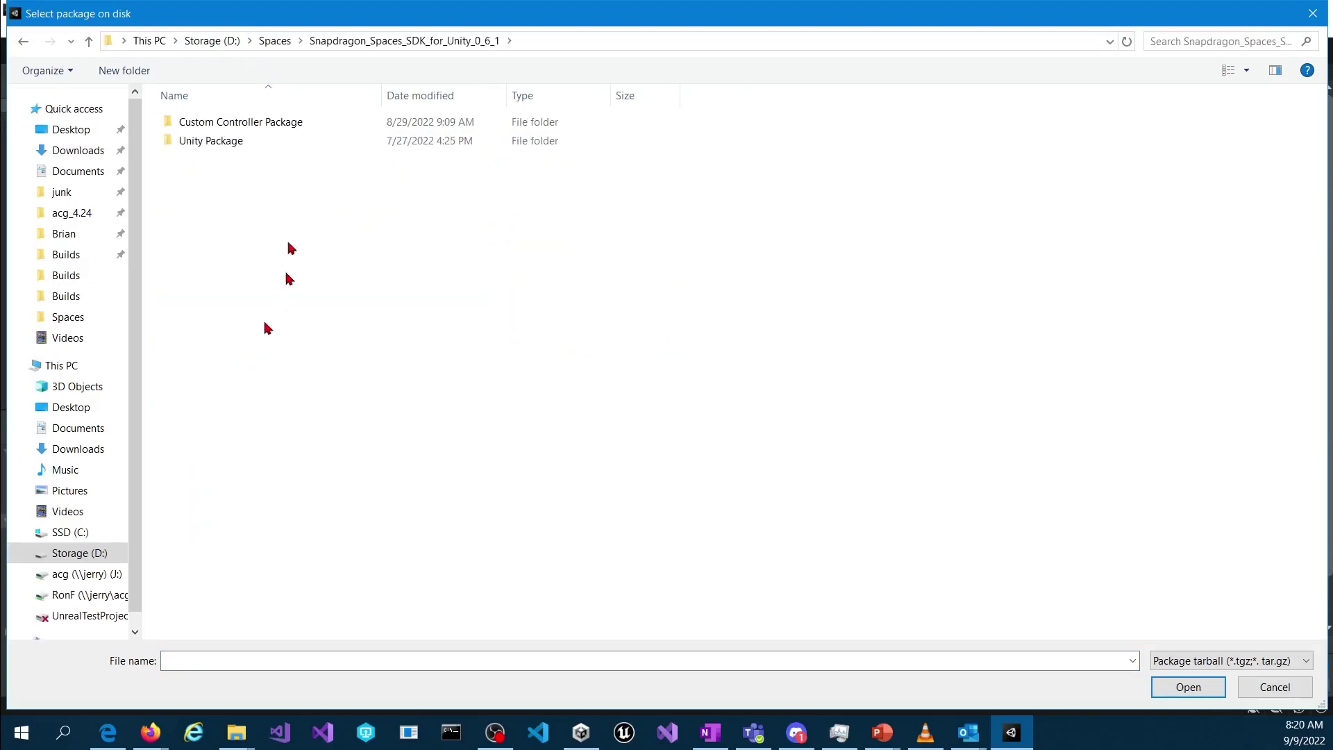
click(220, 140)
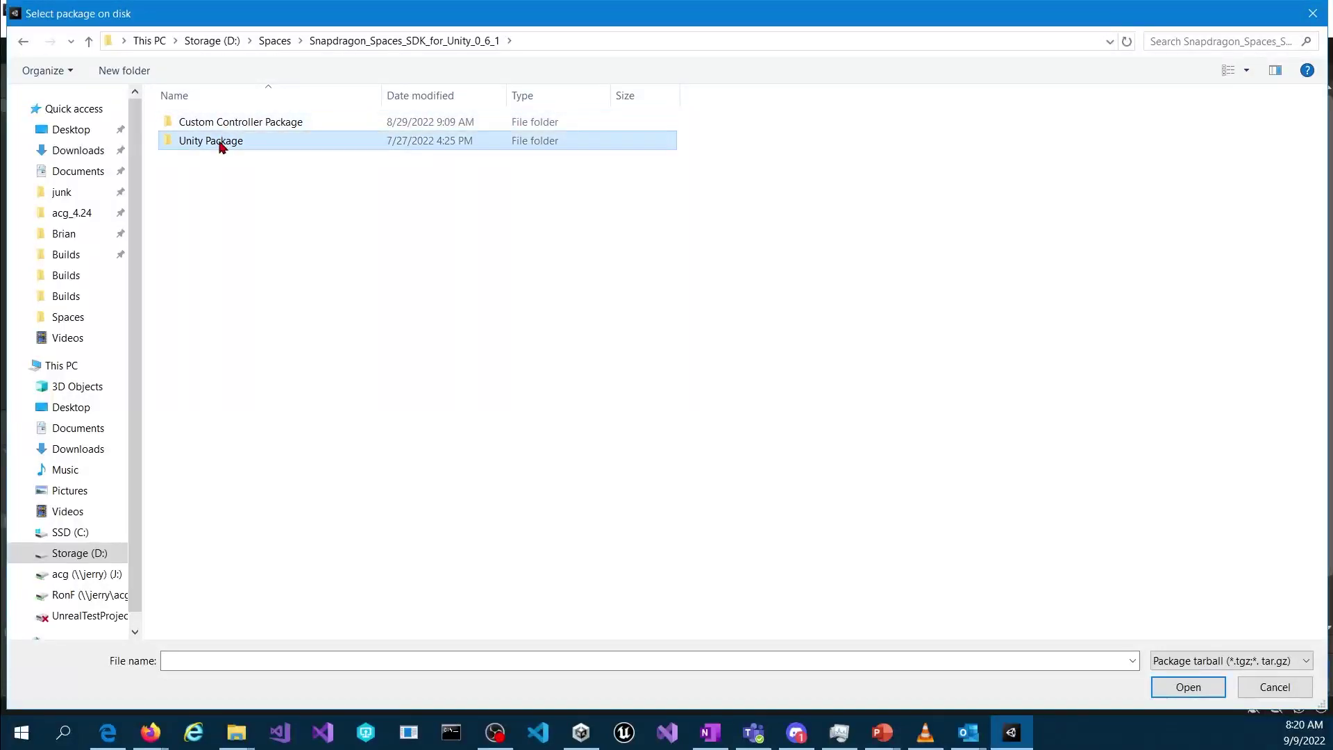
click(228, 140)
click(231, 141)
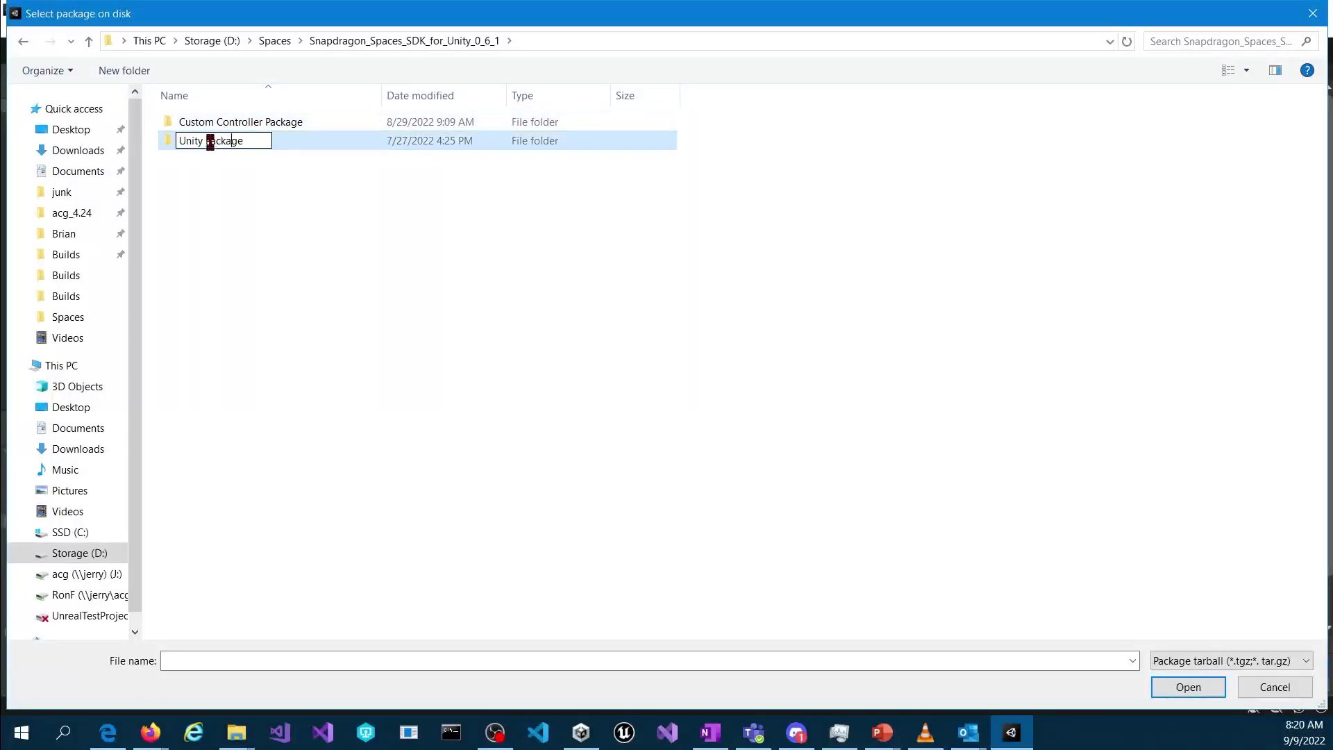
double_click(215, 141)
key(Escape)
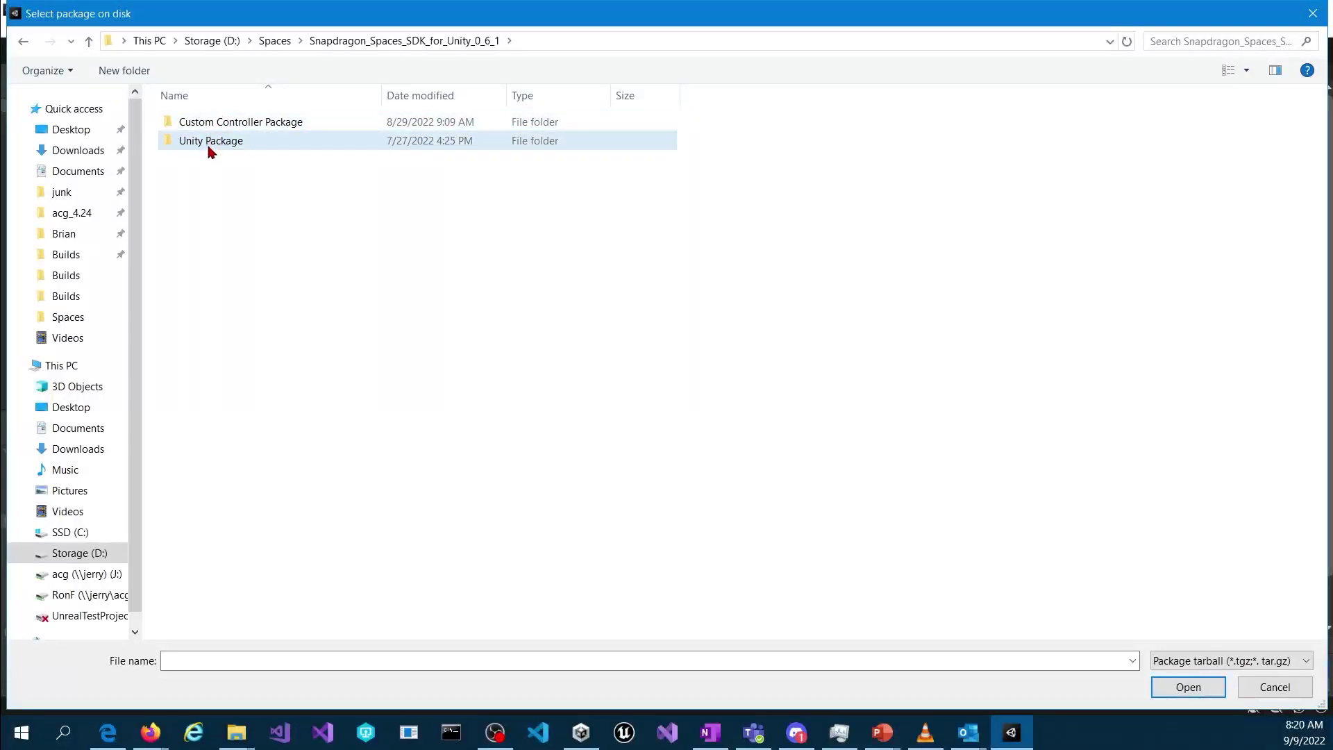
double_click(213, 143)
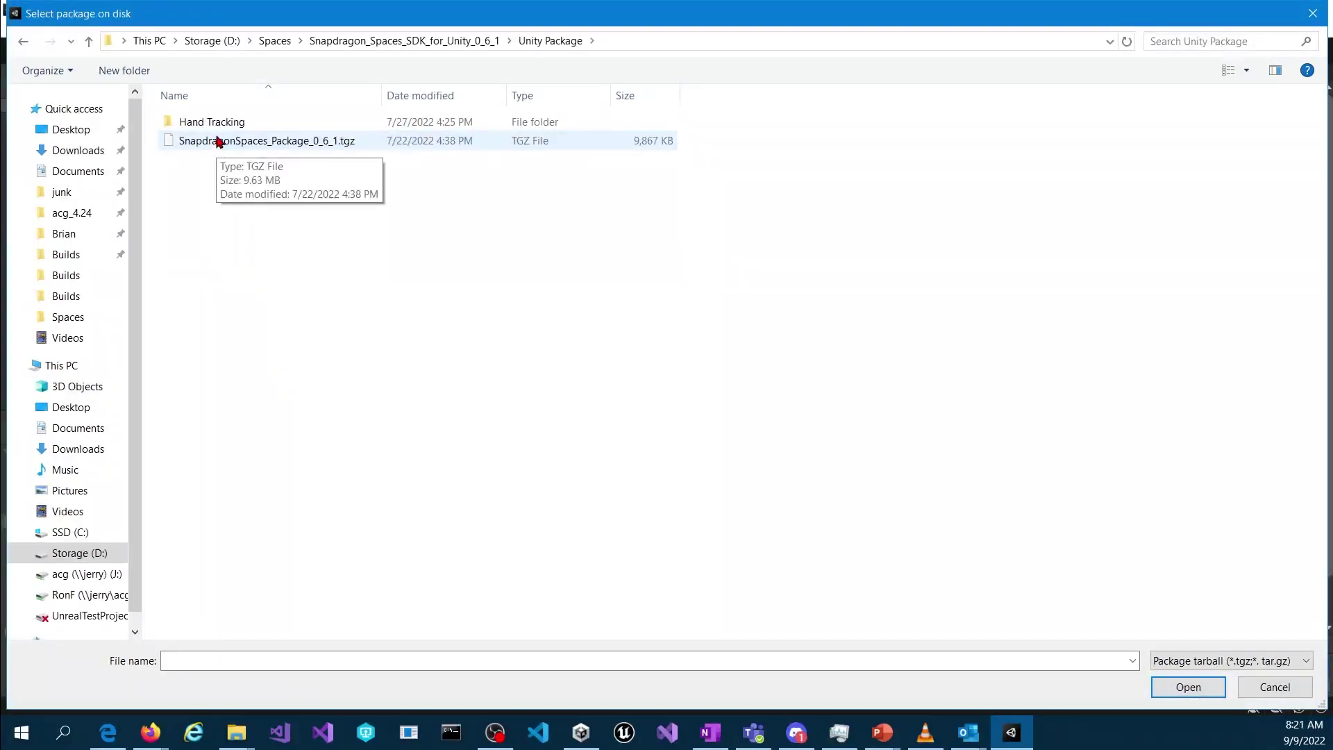
click(219, 142)
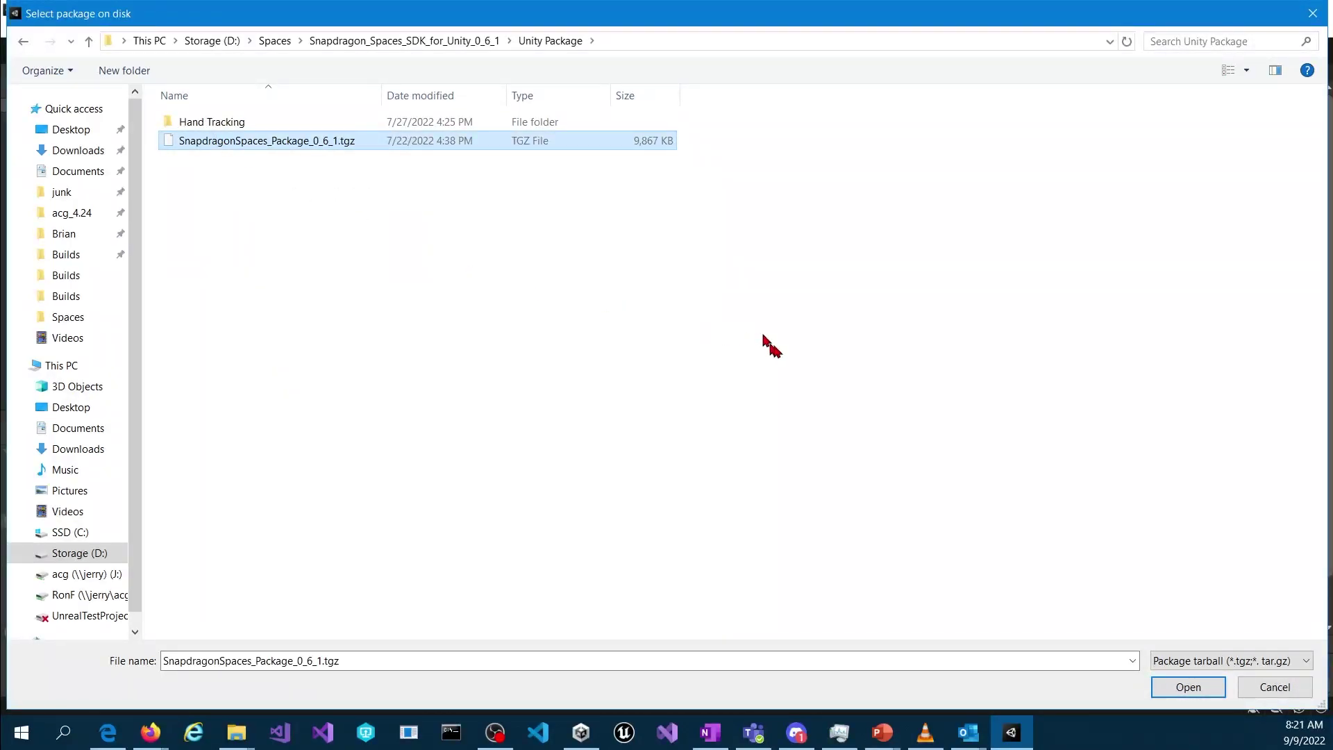
Step: Import the Snapdragon Spaces tarball and accept enabling the new input system backends
click(1195, 689)
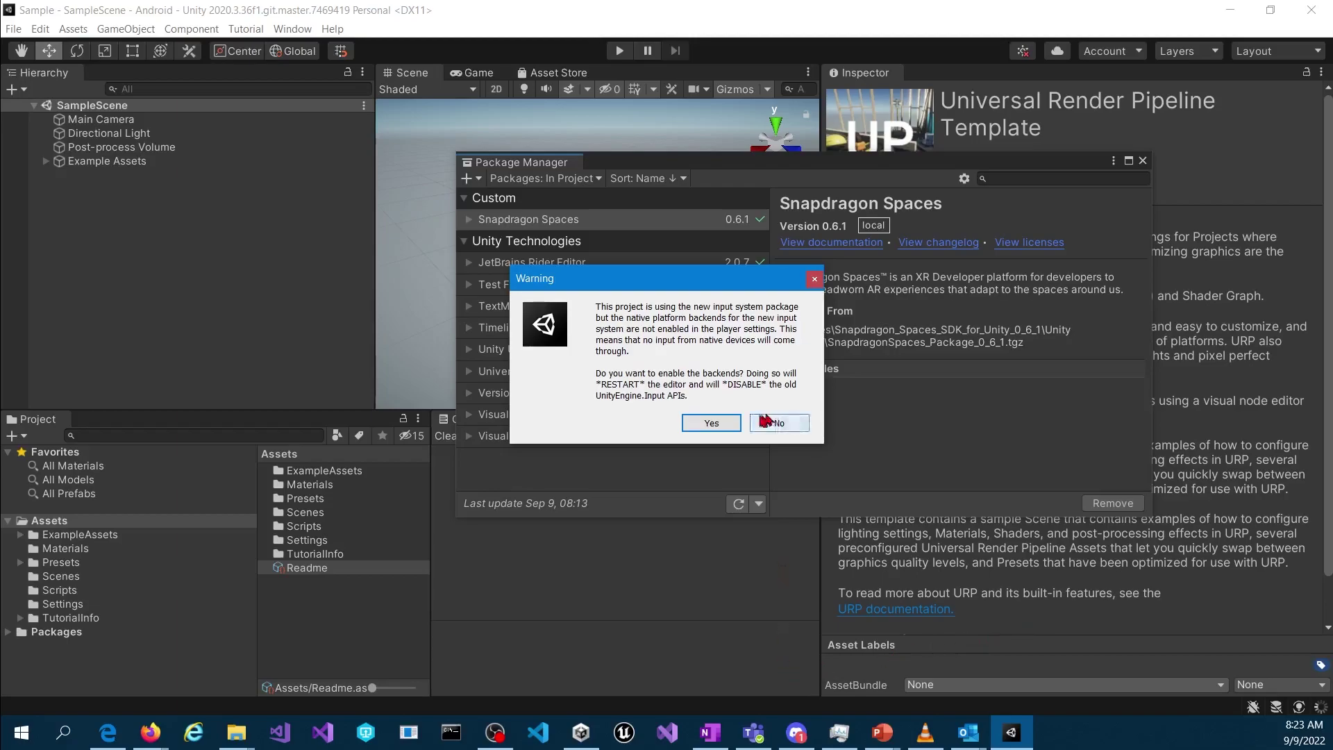
click(712, 425)
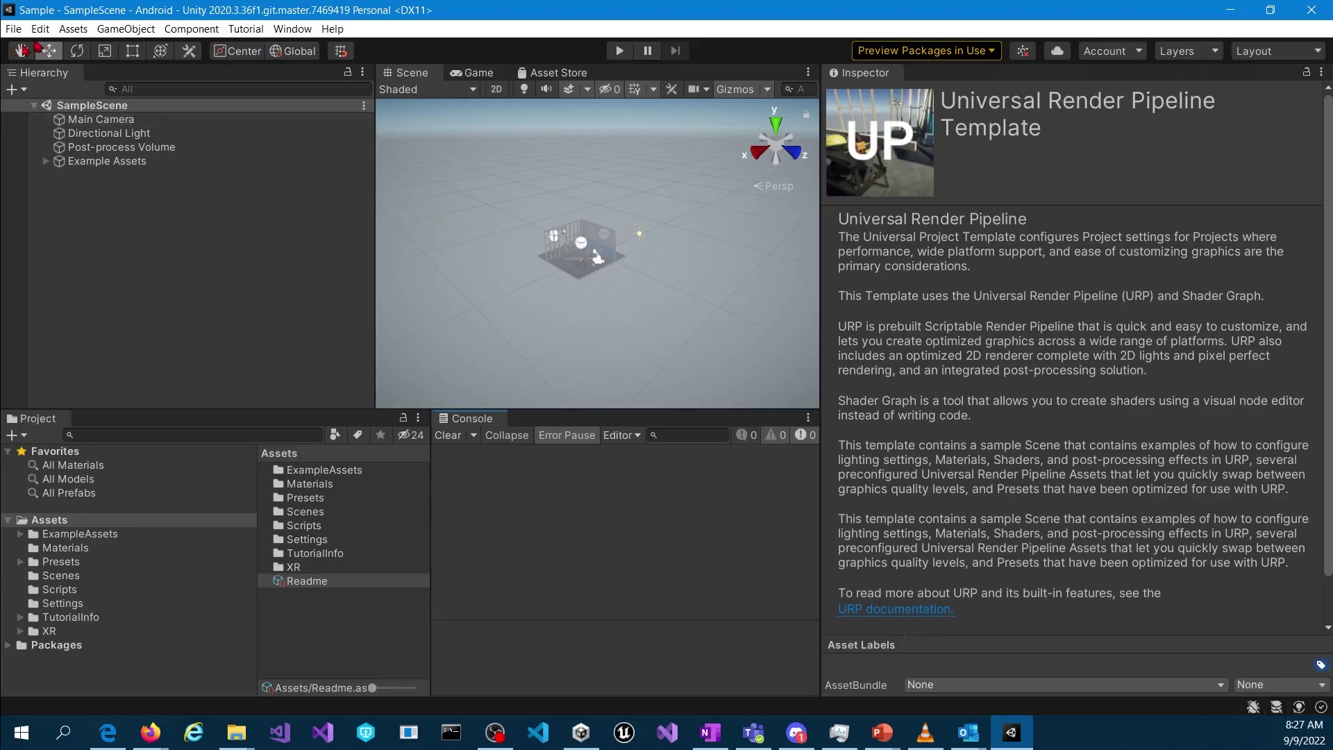
Step: Tick OpenXR for Android in XR Plug-in Management and show its Snapdragon Spaces settings page
click(40, 30)
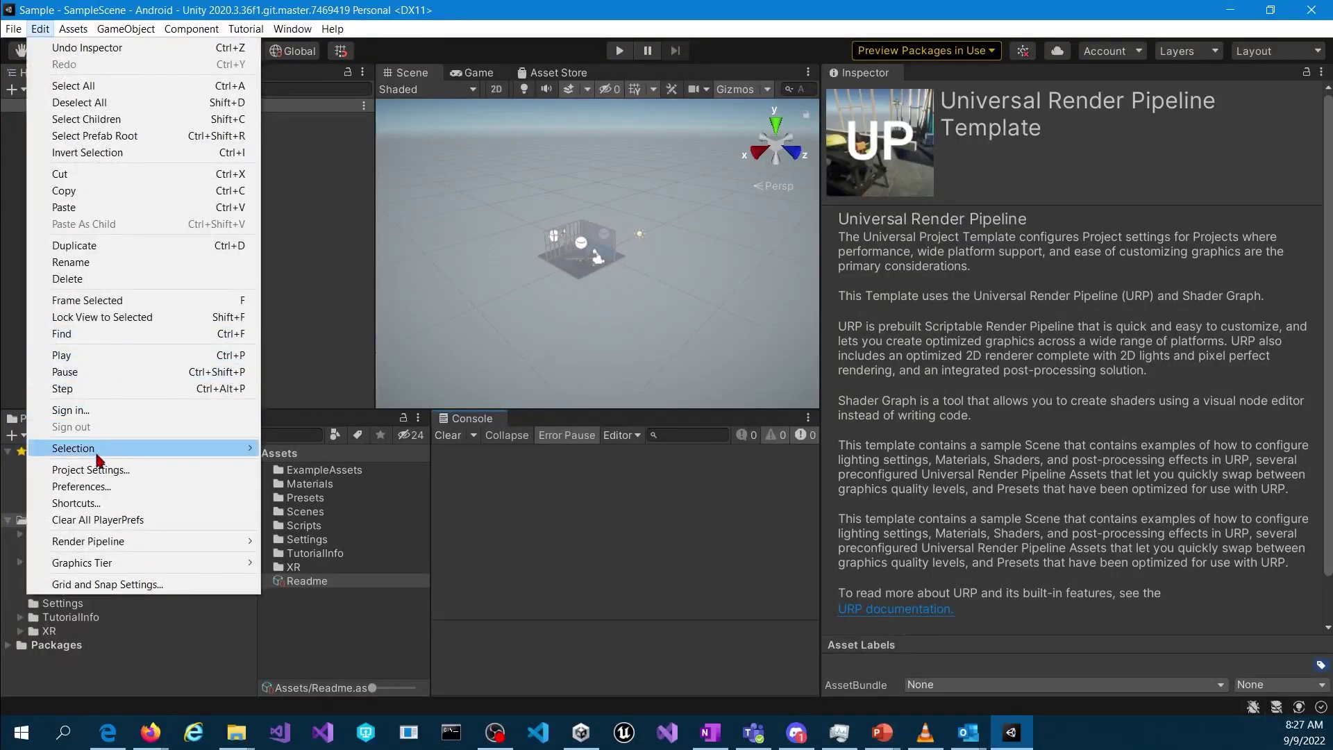
click(90, 470)
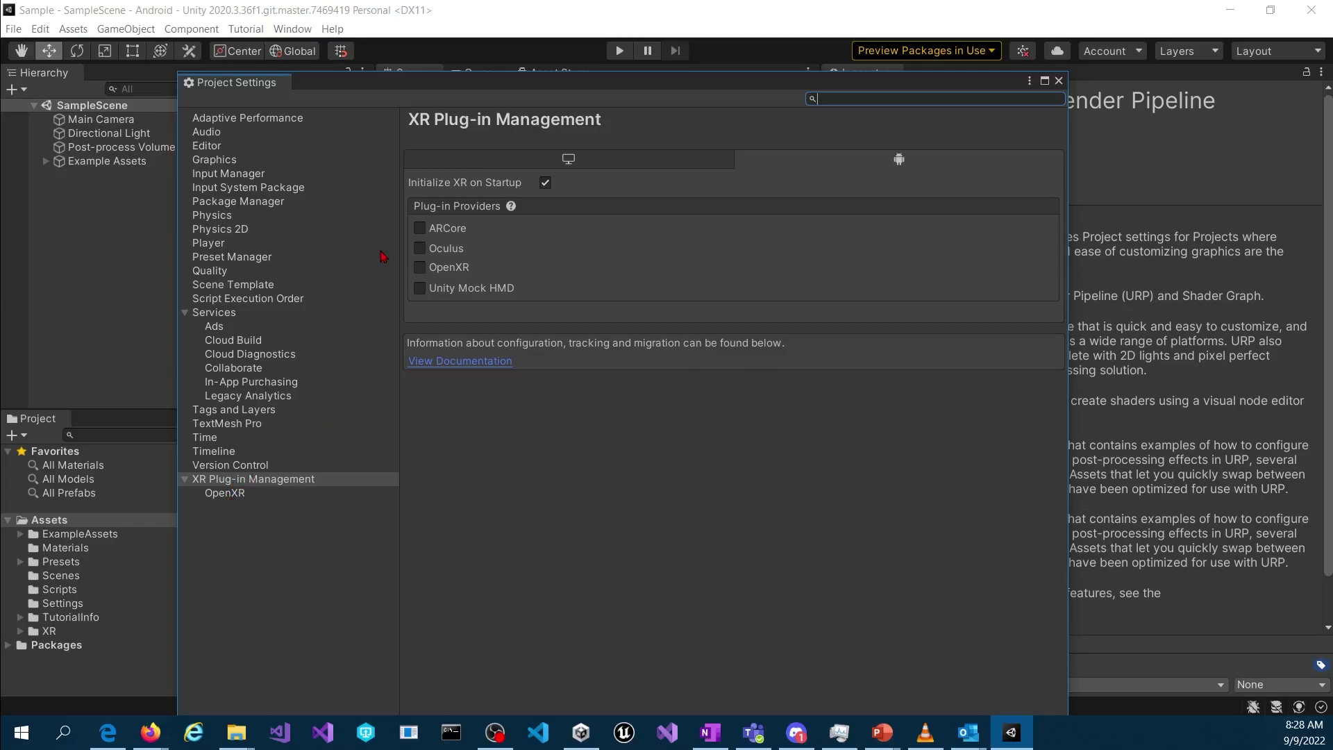
click(430, 270)
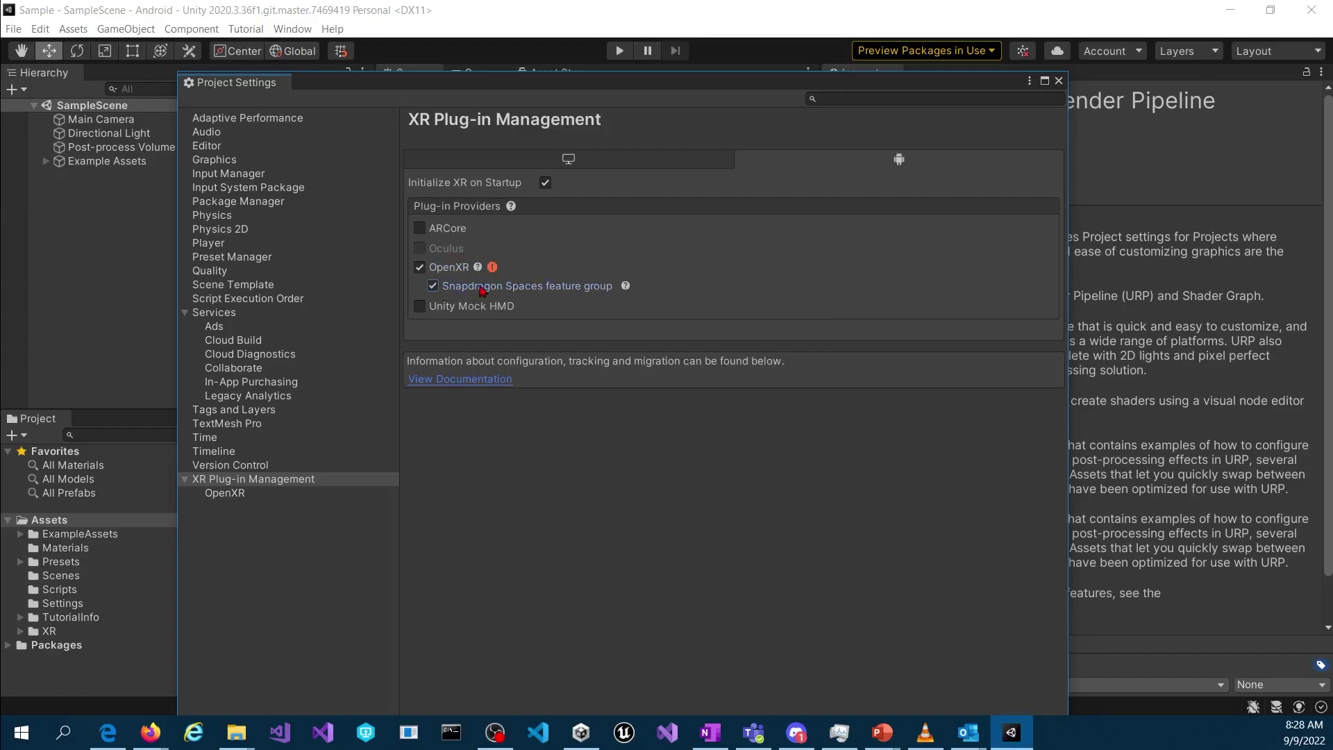
click(229, 493)
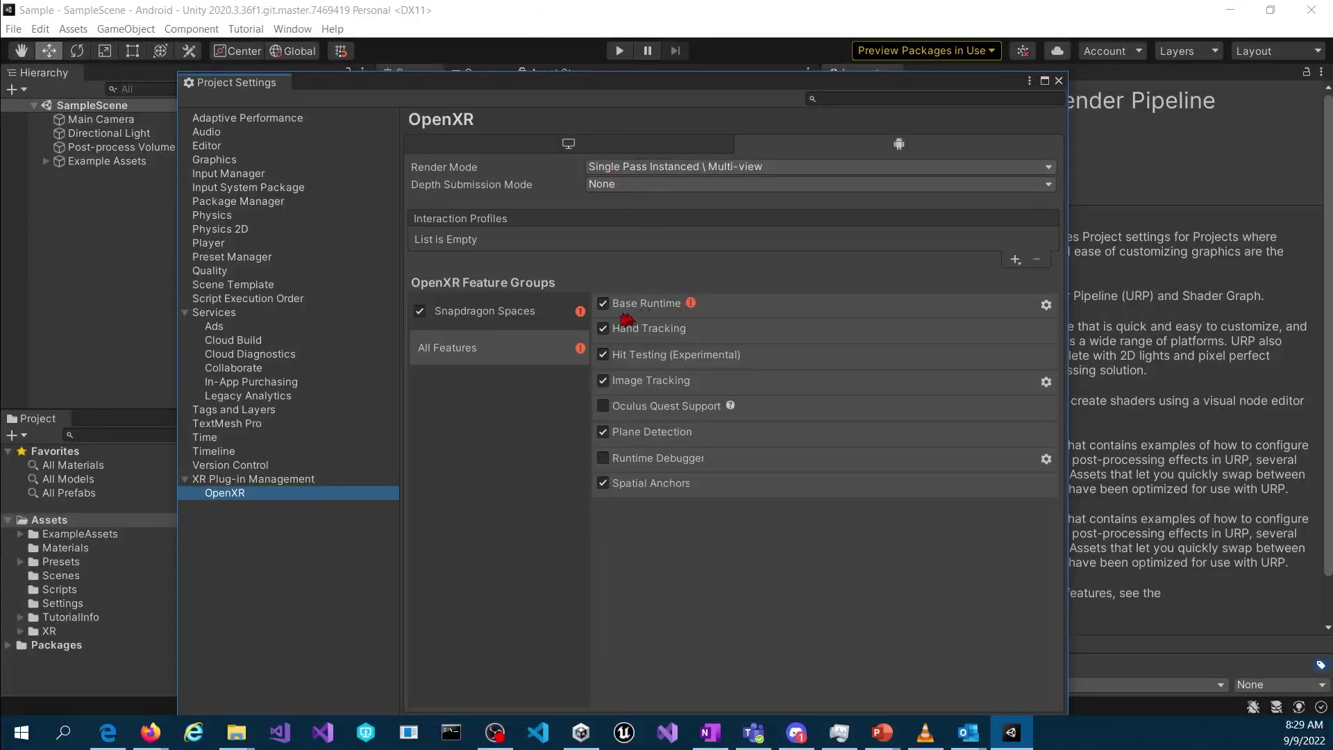
mouse_move(581, 312)
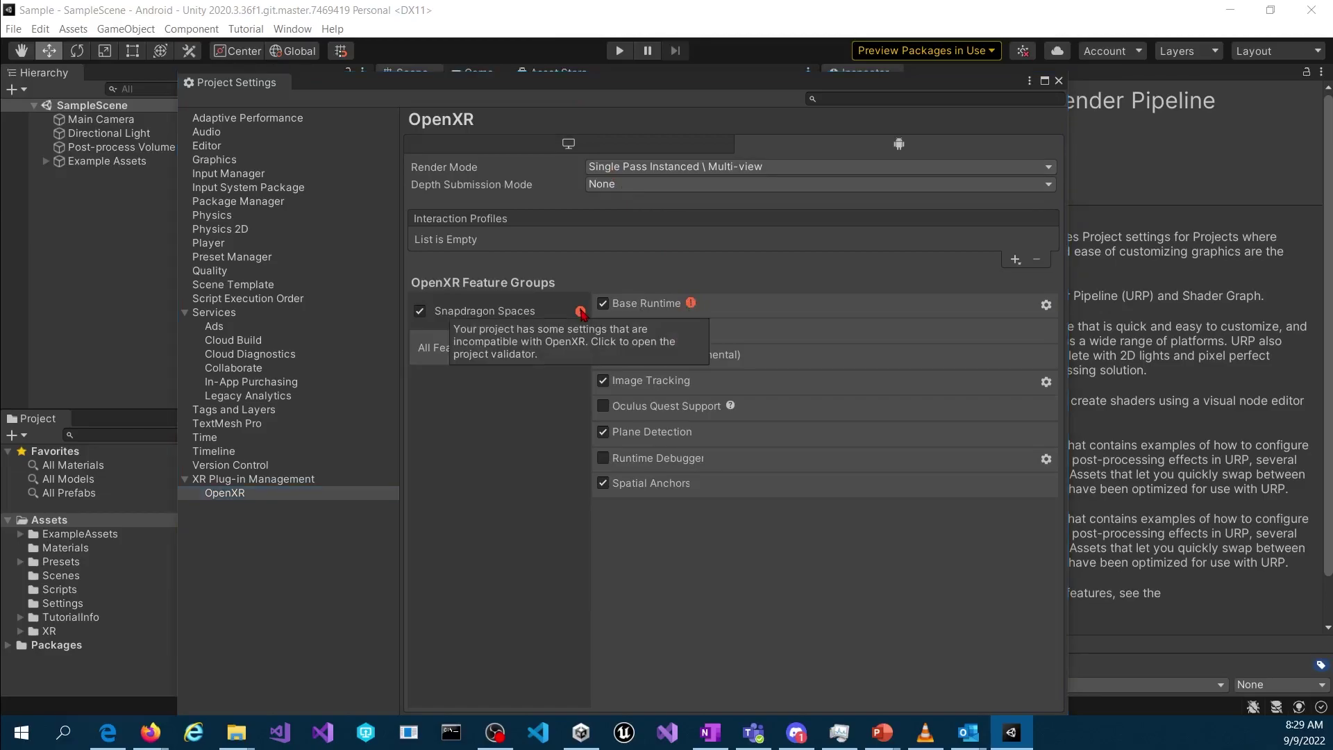
Step: Fix all OpenXR validation issues and add the Microsoft Mixed Reality Motion Controller Profile
click(583, 313)
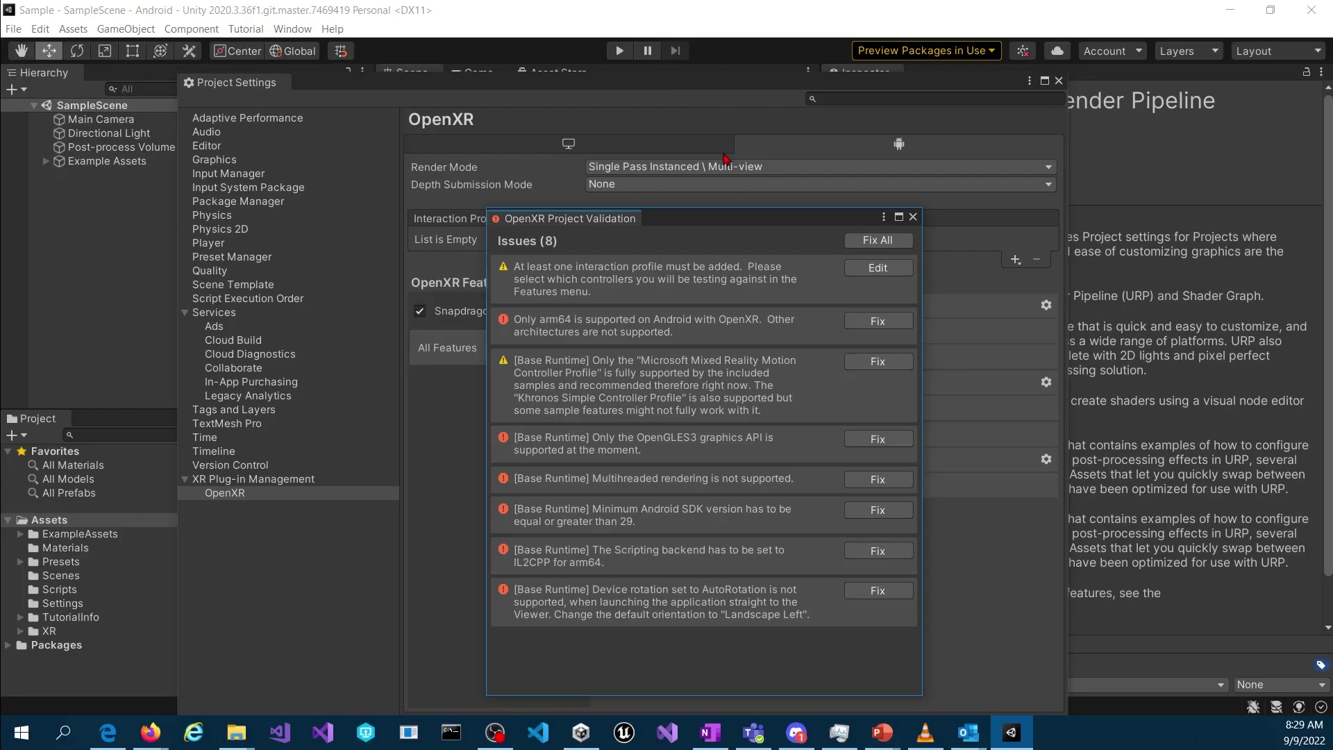
click(876, 240)
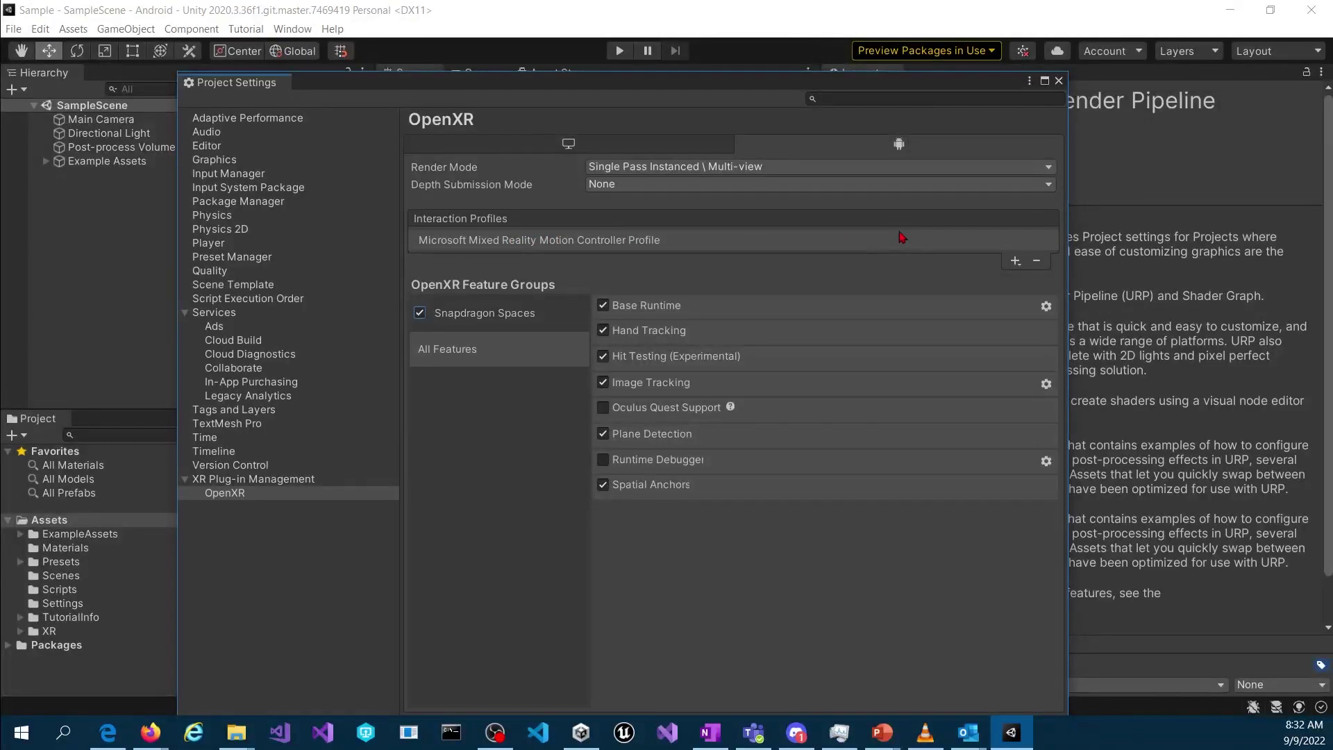
click(1016, 261)
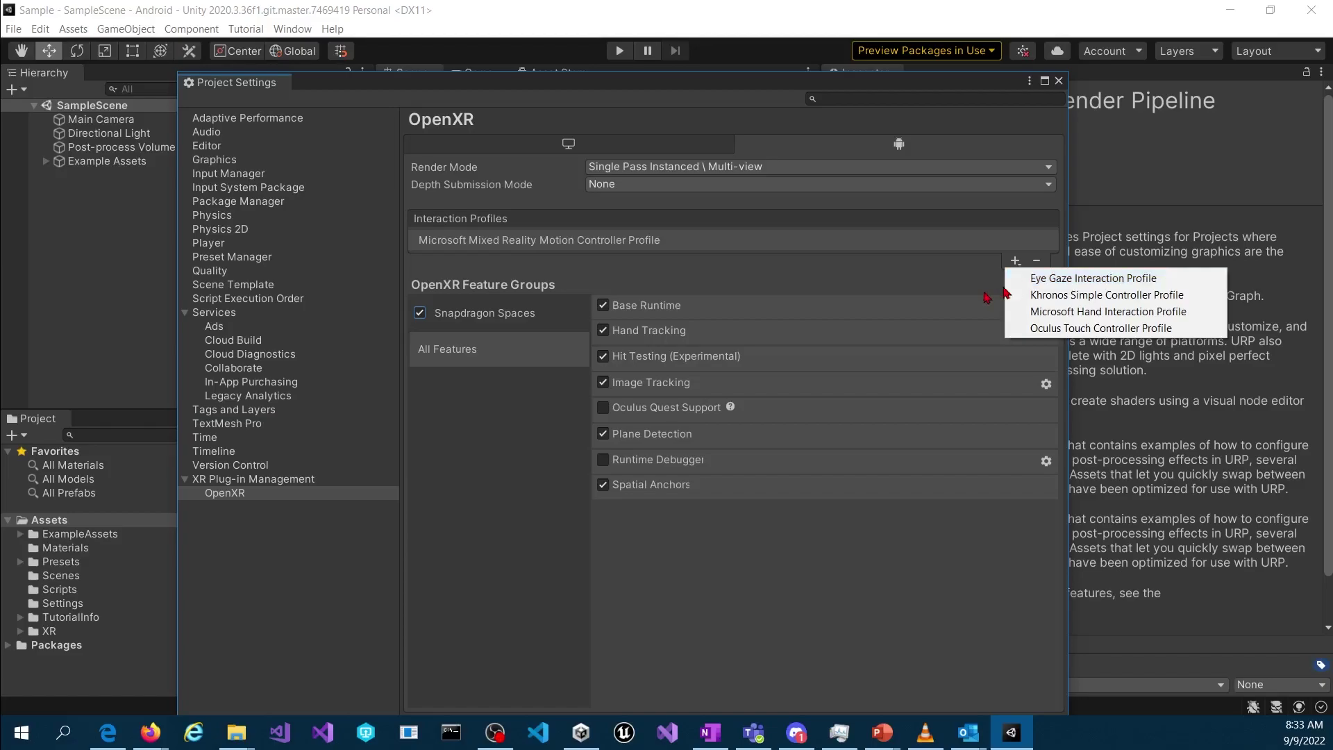
click(907, 280)
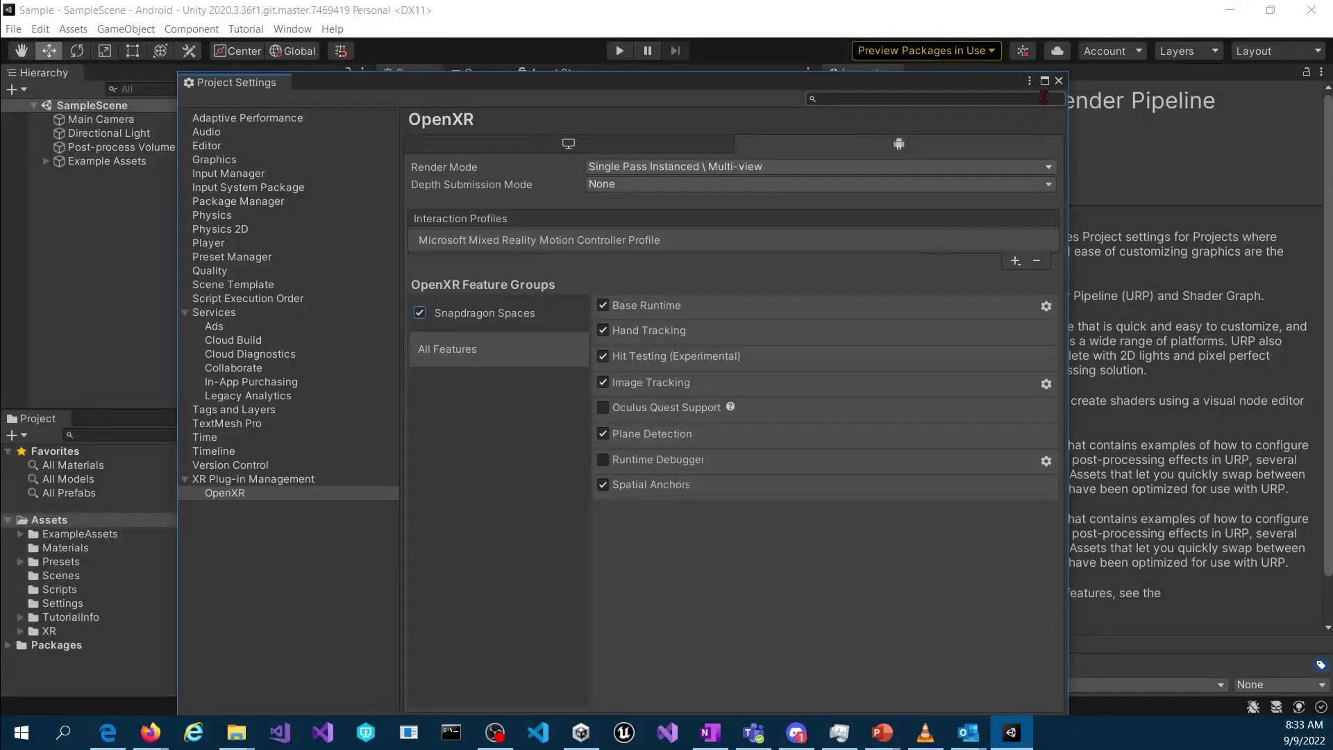
Step: Close the Project Settings window
click(1058, 82)
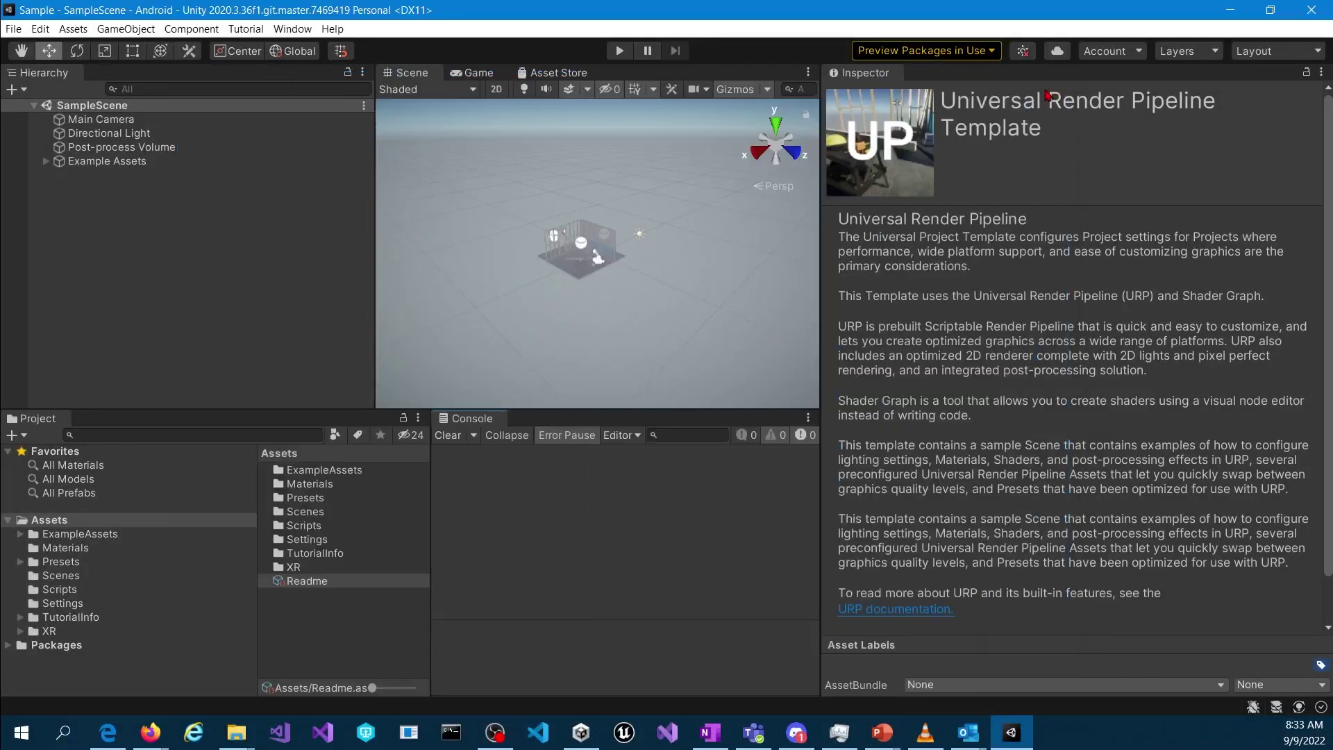